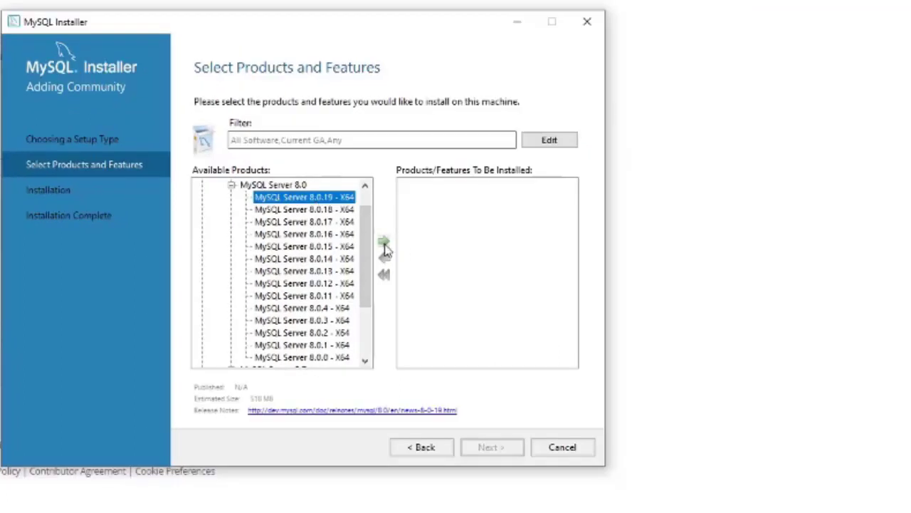
- Add MySQL Server 8.0.19 - X64 to the products list and proceed to Check Requirements
{"action": "left_click", "coordinate": [383, 243]}
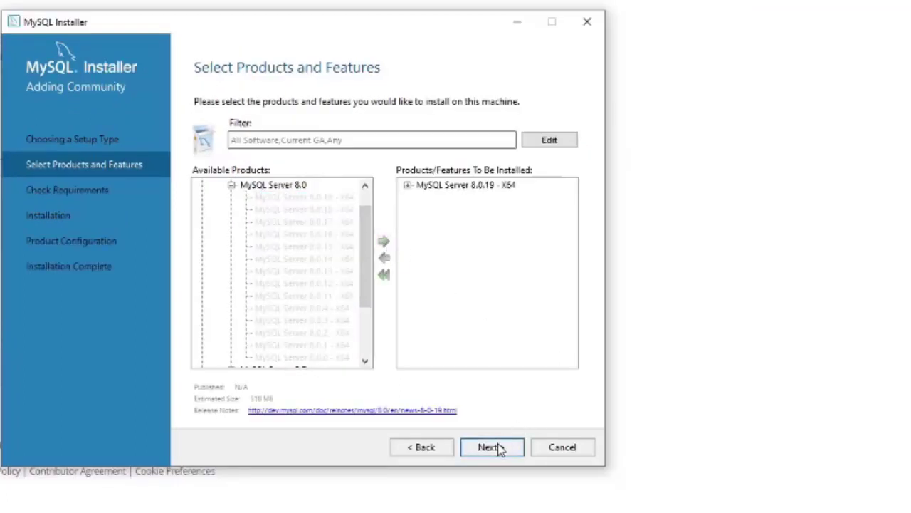
{"action": "left_click", "coordinate": [491, 447]}
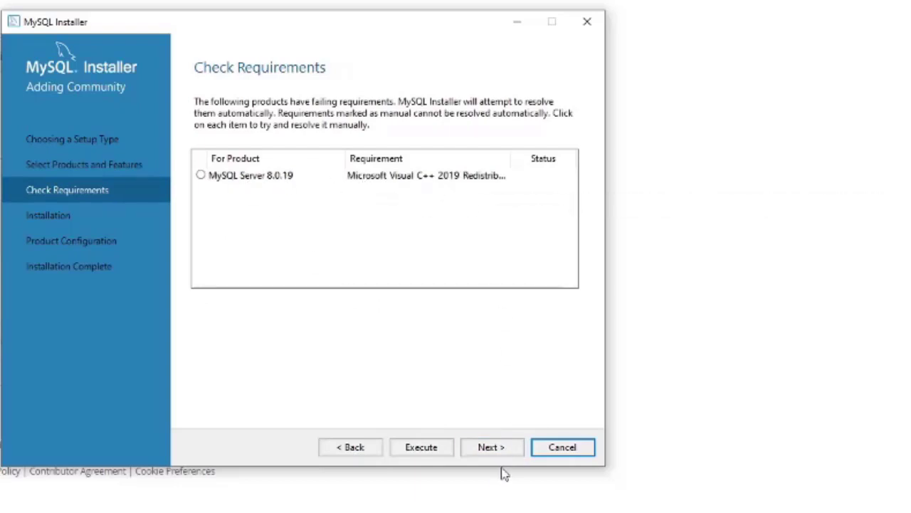
- Decline continuing with unmet requirements and install the missing Visual C++ 2019 Redistributable
{"action": "left_click", "coordinate": [491, 450]}
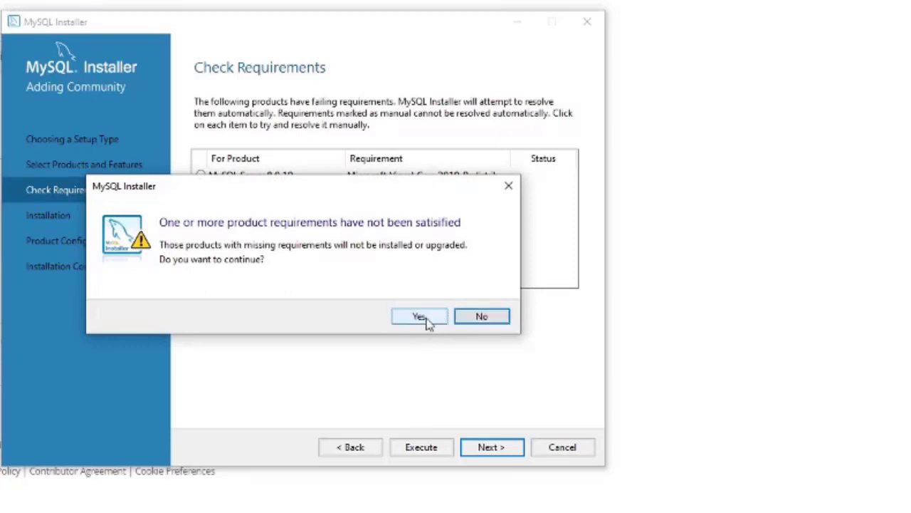
{"action": "left_click", "coordinate": [472, 321]}
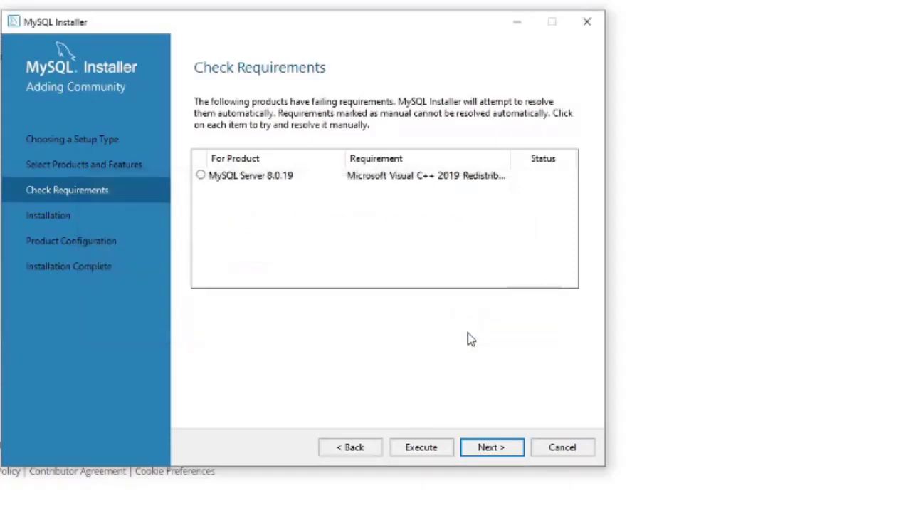
{"action": "left_click", "coordinate": [423, 448]}
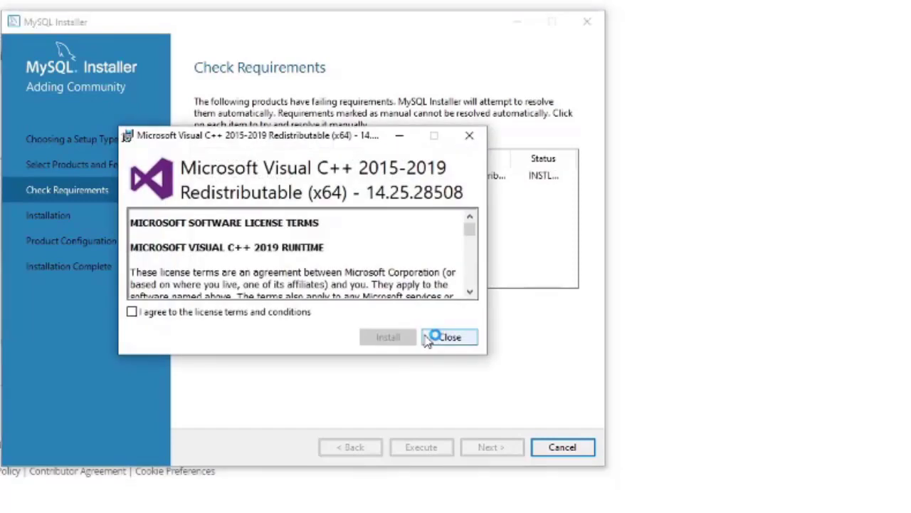
- Accept the Visual C++ license terms and start the 2015-2019 x64 redistributable install
{"action": "left_click", "coordinate": [133, 313]}
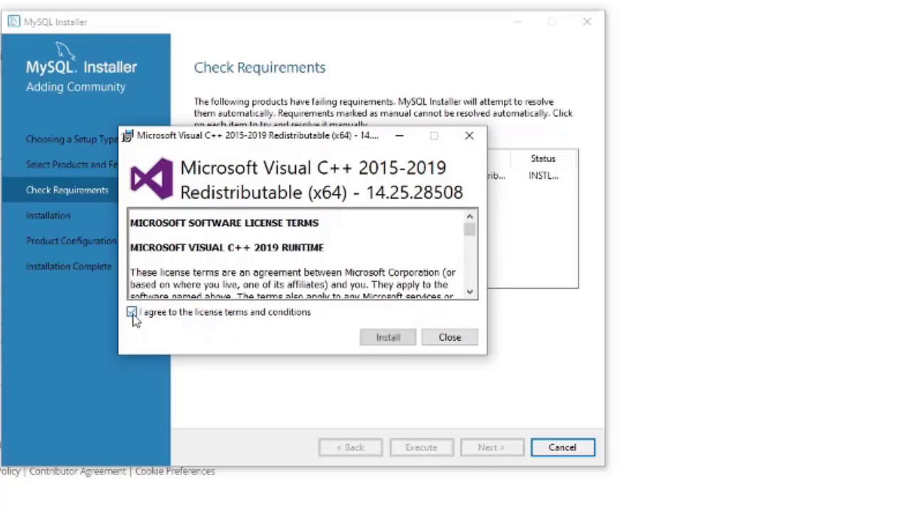
{"action": "left_click", "coordinate": [388, 339]}
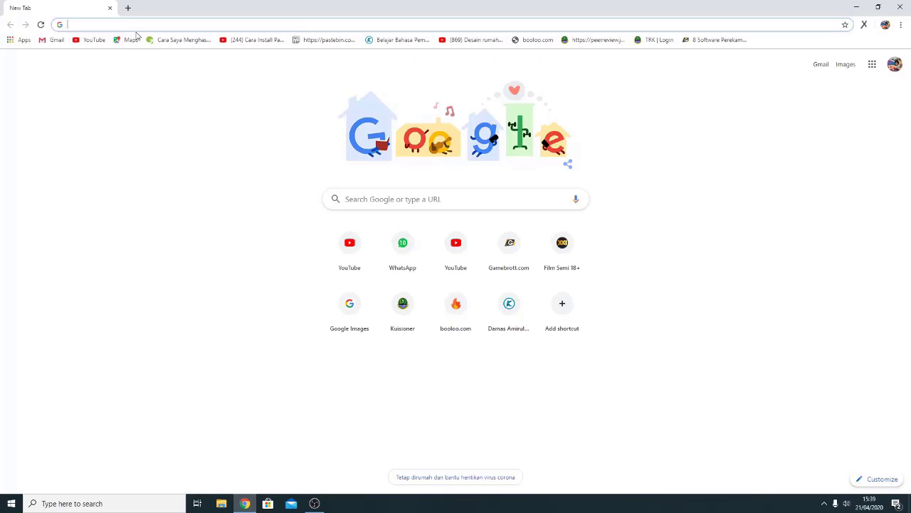
- Load dev.mysql.com/downloads/installer/ and keep Microsoft Windows as the operating system
{"action": "type", "text": "https://dev.mysql.com/downloads/installer/"}
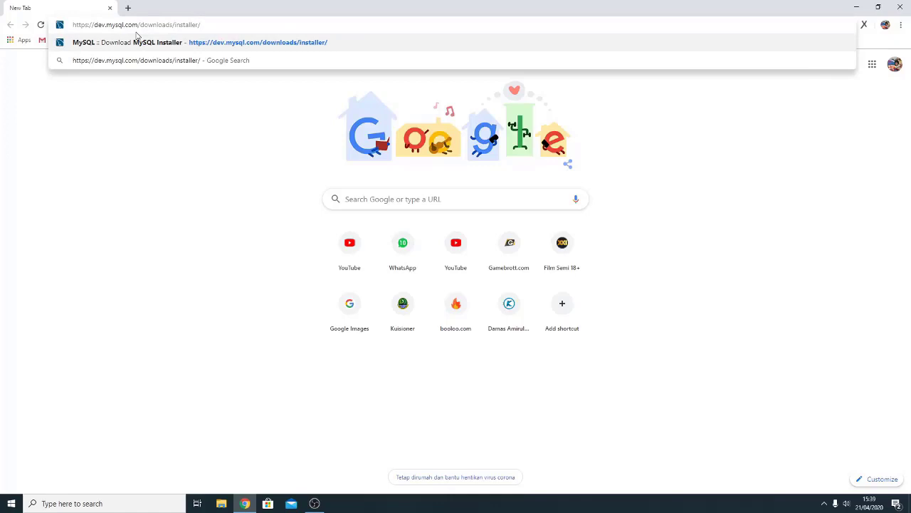
{"action": "key", "text": "Return"}
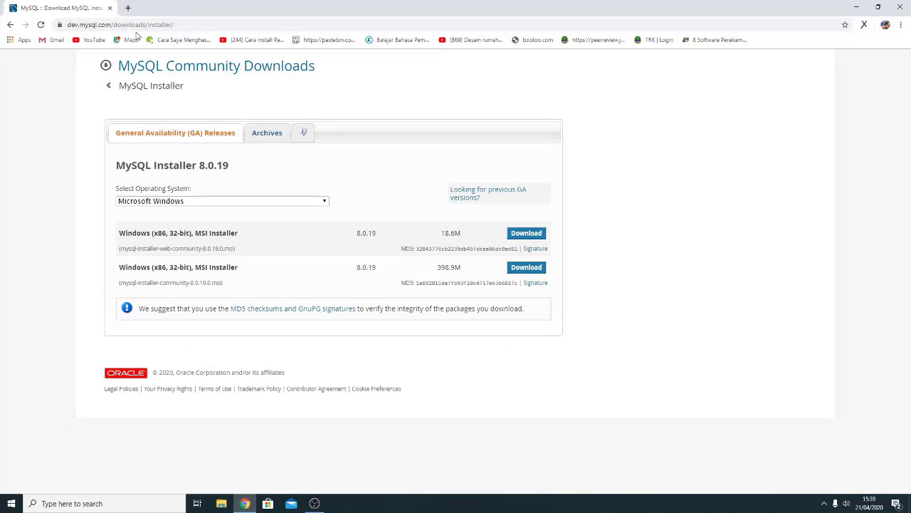
{"action": "left_click", "coordinate": [255, 206]}
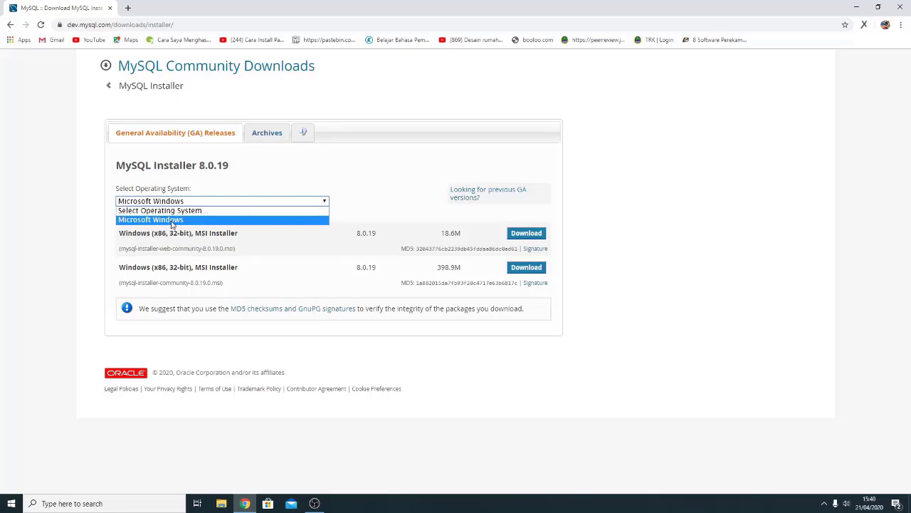
{"action": "left_click", "coordinate": [171, 220]}
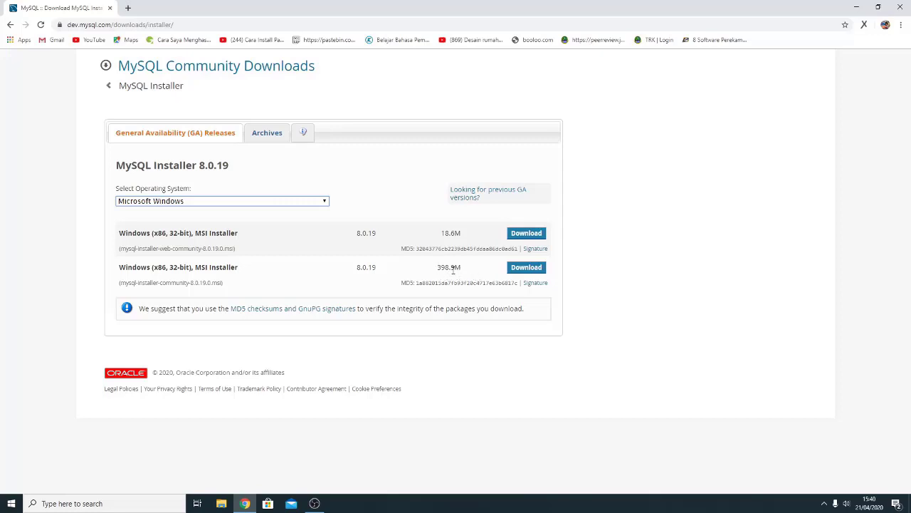
- Download the 398.9M mysql-installer-community-8.0.19.0.msi without logging in to Oracle
{"action": "left_click", "coordinate": [526, 271]}
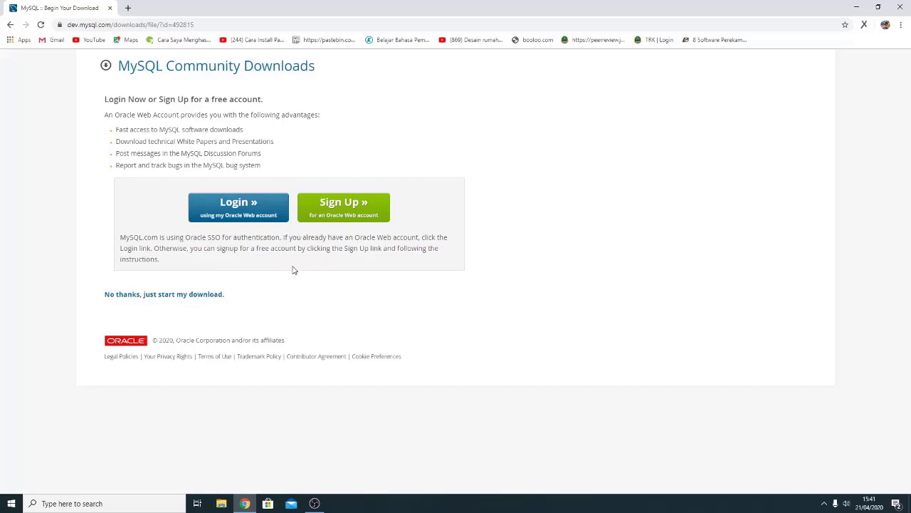
{"action": "left_click", "coordinate": [191, 298]}
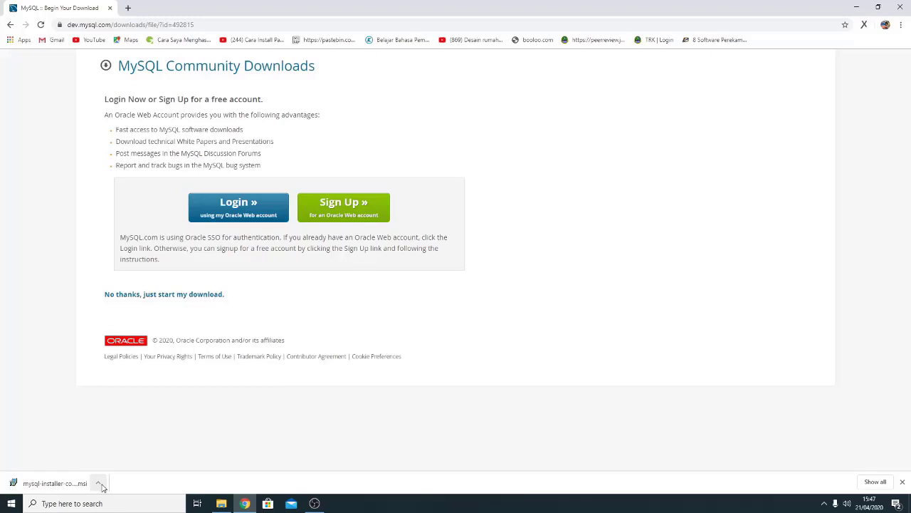
- Open the downloaded mysql-installer-community-8.0.19.0.msi from Chrome's download bar
{"action": "left_click", "coordinate": [100, 484]}
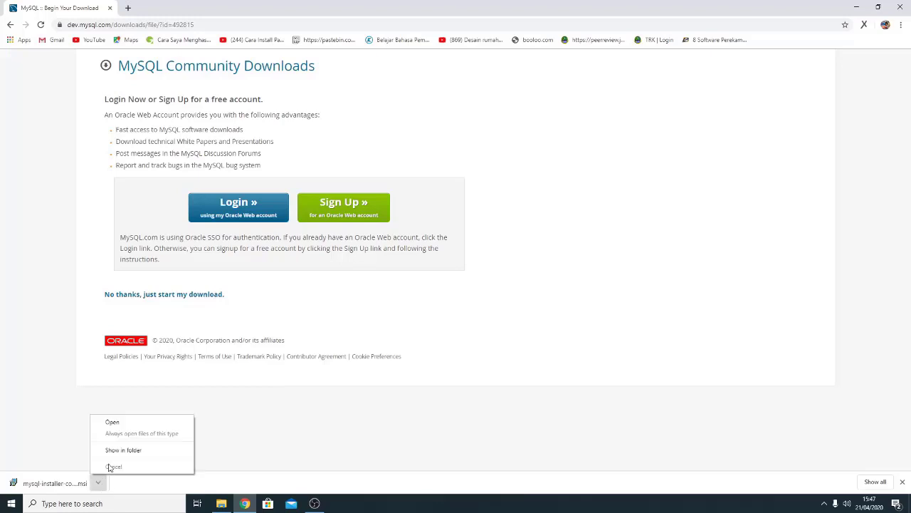
{"action": "left_click", "coordinate": [136, 426]}
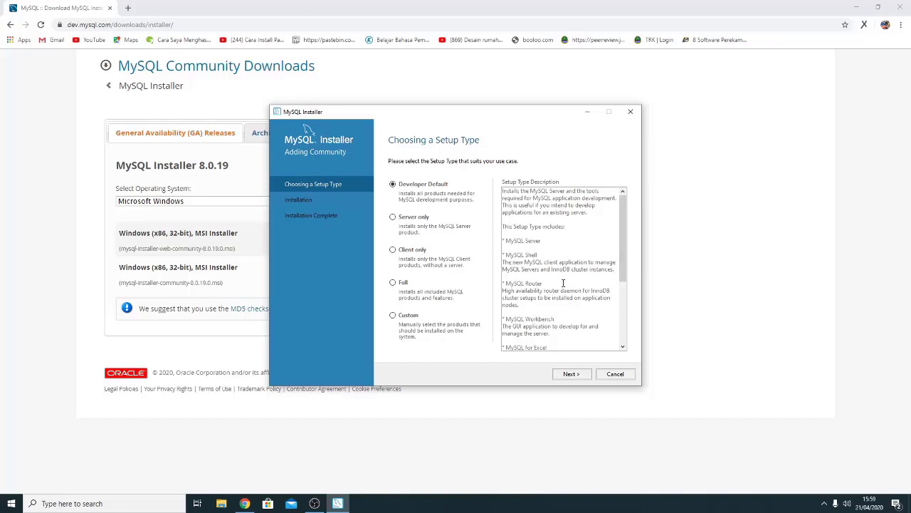
- Compare Server only, Client only and Full setup types, then settle on Custom and continue
{"action": "left_click_drag", "start_coordinate": [623, 264], "coordinate": [622, 318]}
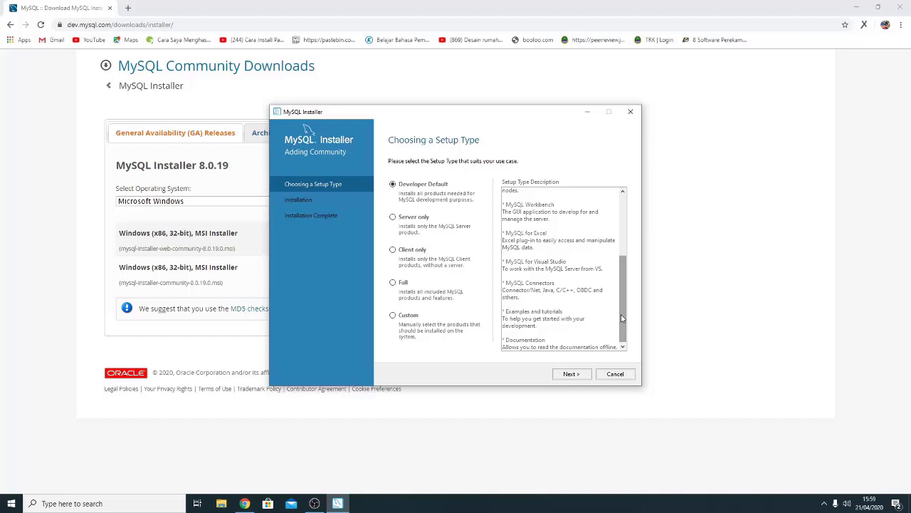
{"action": "left_click", "coordinate": [395, 219]}
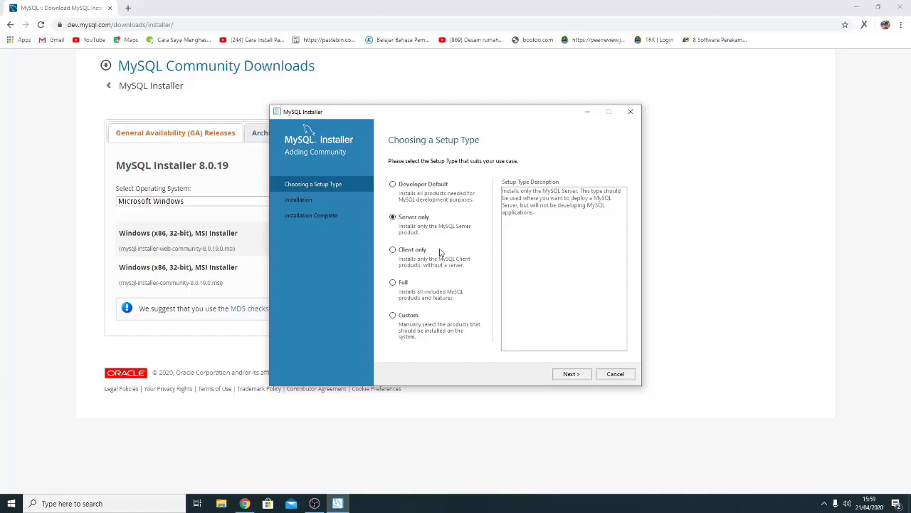
{"action": "left_click", "coordinate": [394, 254]}
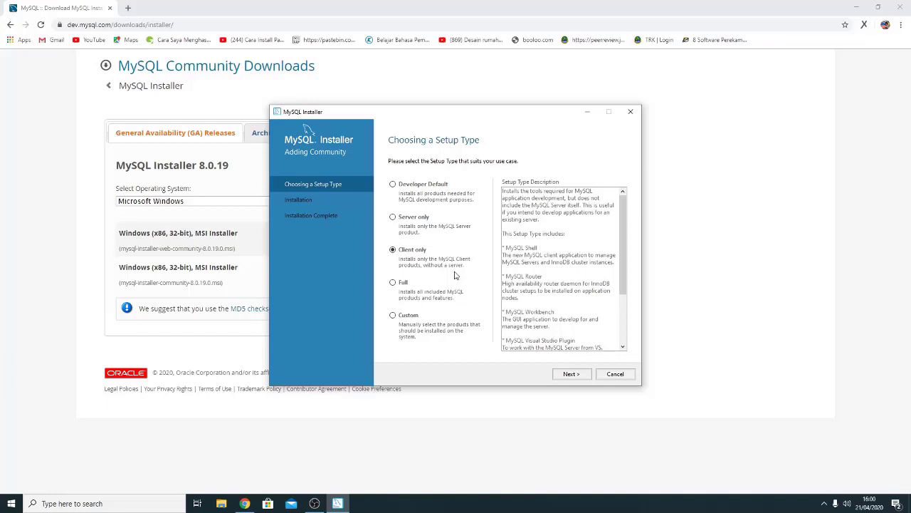
{"action": "left_click", "coordinate": [397, 283]}
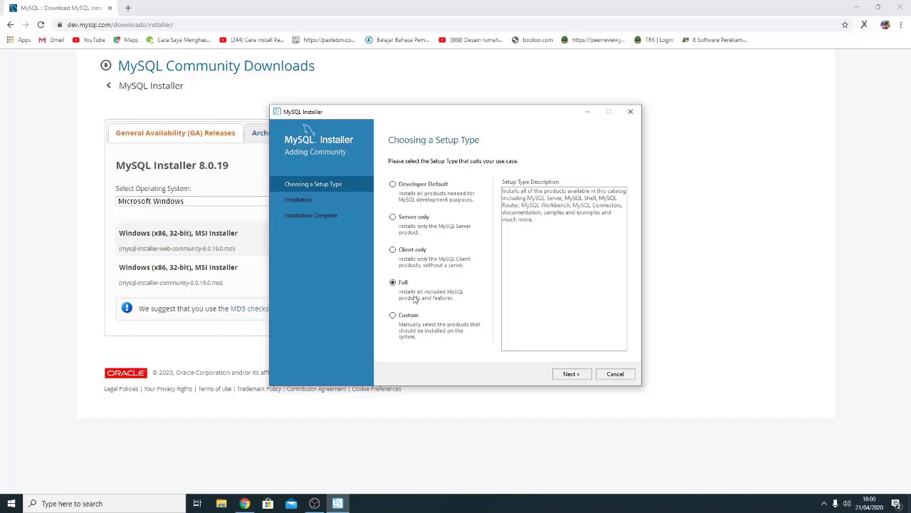
{"action": "left_click", "coordinate": [394, 316]}
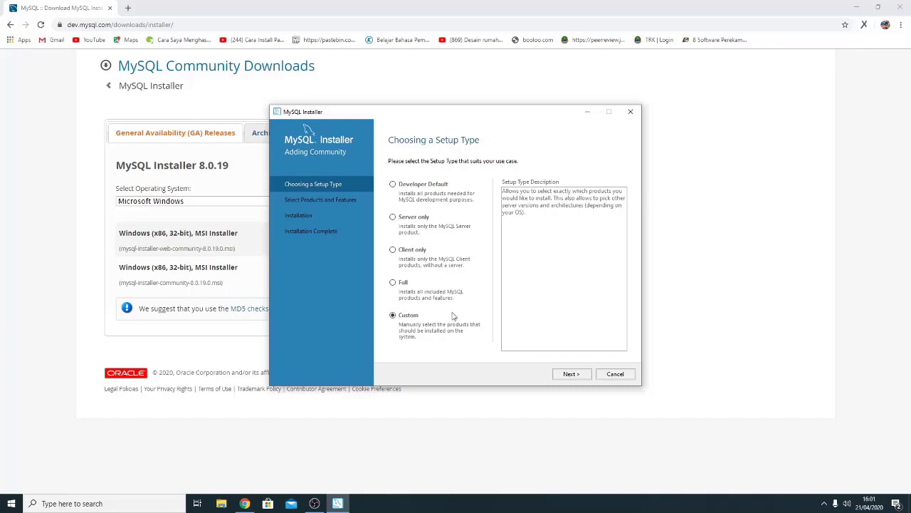
{"action": "left_click", "coordinate": [566, 378]}
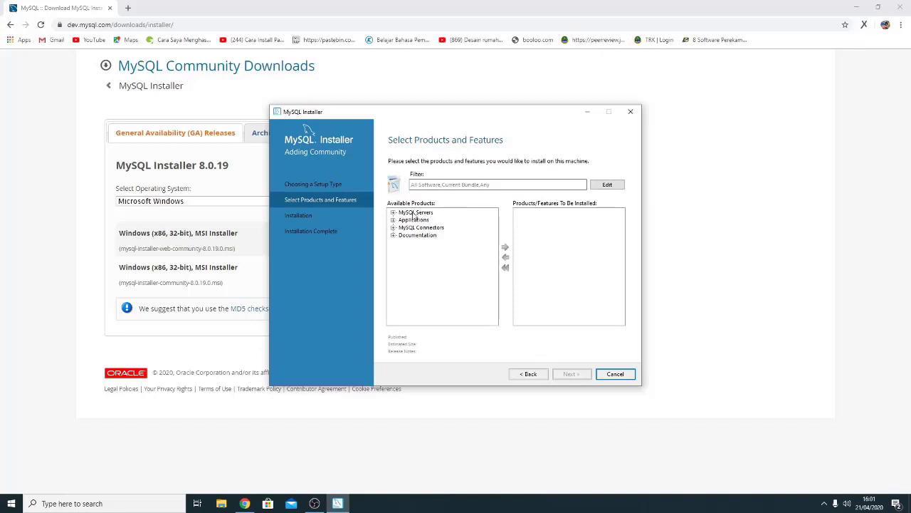
- Expand the product tree down to MySQL Server 8.0.19 - X64 and select it
{"action": "left_click", "coordinate": [393, 213]}
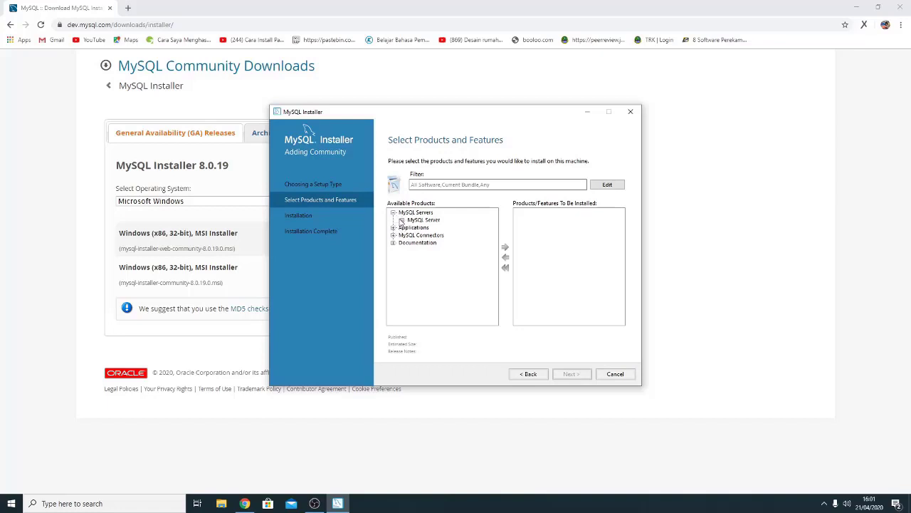
{"action": "left_click", "coordinate": [393, 227]}
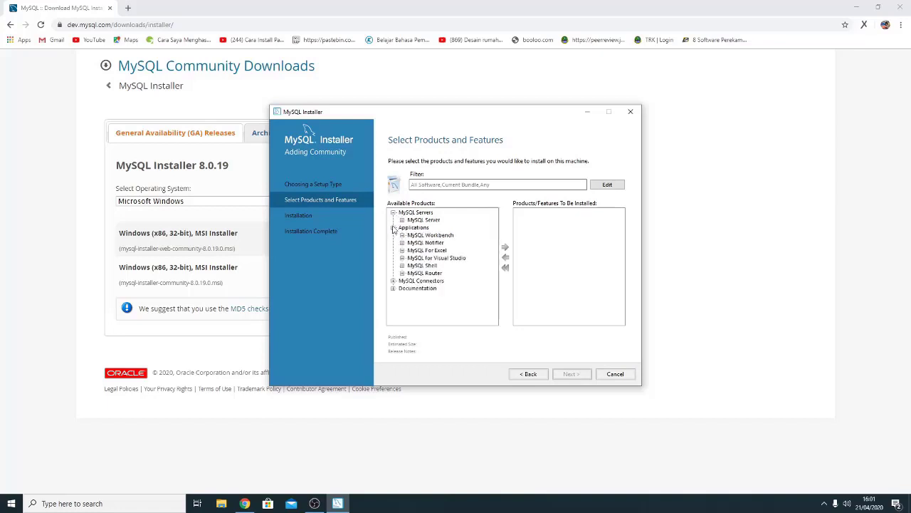
{"action": "left_click", "coordinate": [393, 280]}
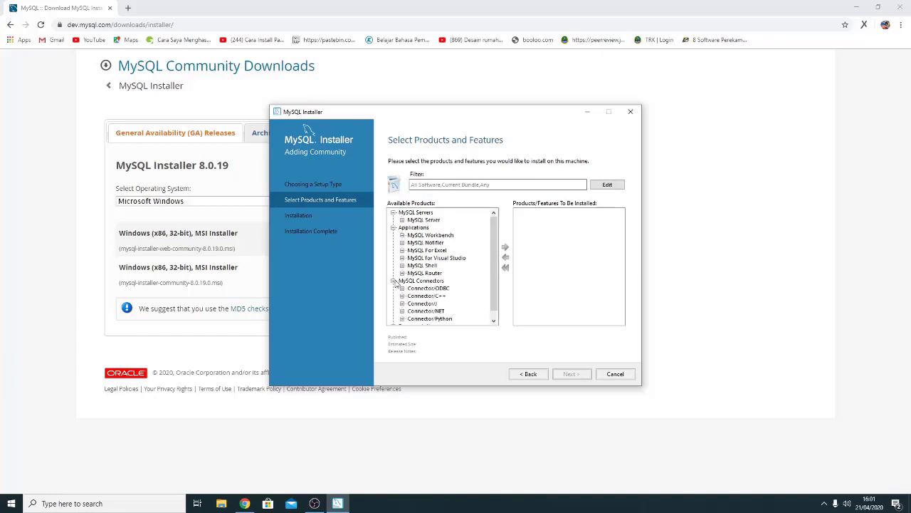
{"action": "left_click", "coordinate": [401, 220]}
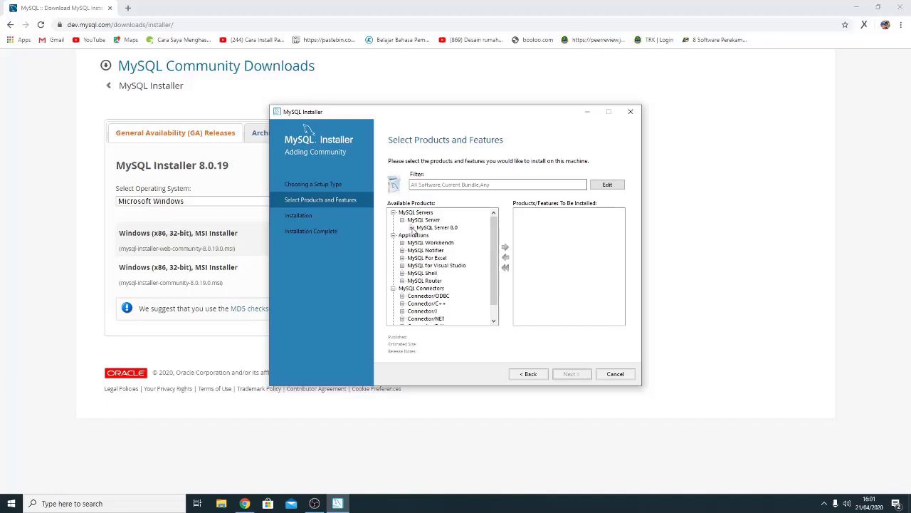
{"action": "left_click", "coordinate": [411, 227]}
{"action": "left_click", "coordinate": [429, 220]}
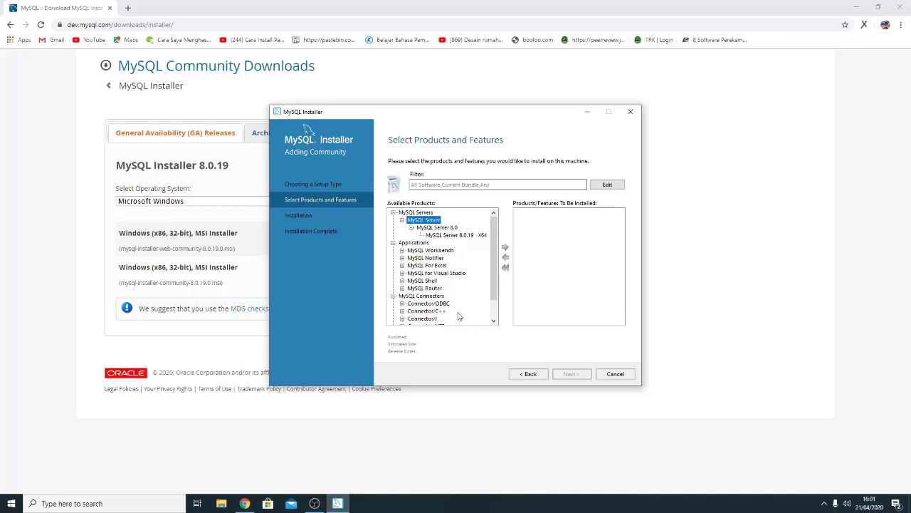
- Add MySQL Server 8.0.19 - X64, finish the Visual C++ requirement, and reach the Installation page
{"action": "left_click_drag", "start_coordinate": [493, 296], "coordinate": [497, 313]}
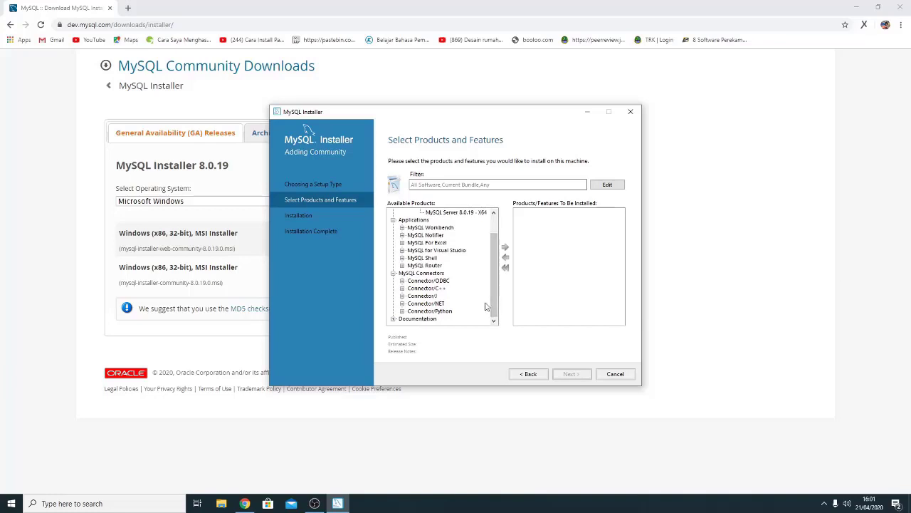
{"action": "left_click_drag", "start_coordinate": [494, 304], "coordinate": [497, 284]}
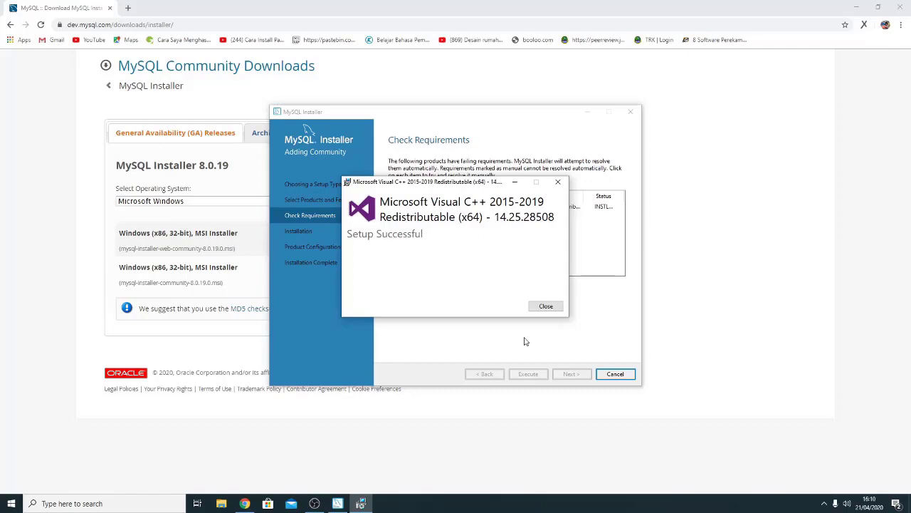
{"action": "left_click", "coordinate": [546, 306]}
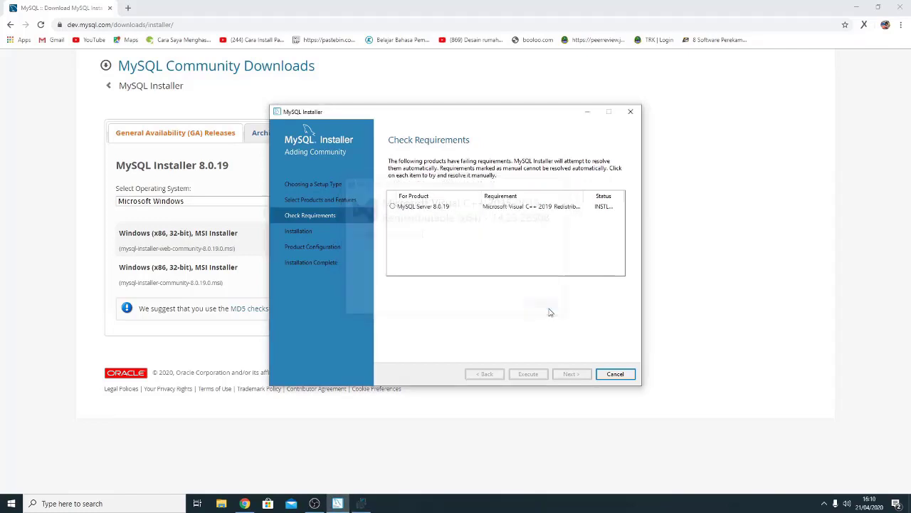
{"action": "left_click", "coordinate": [572, 377]}
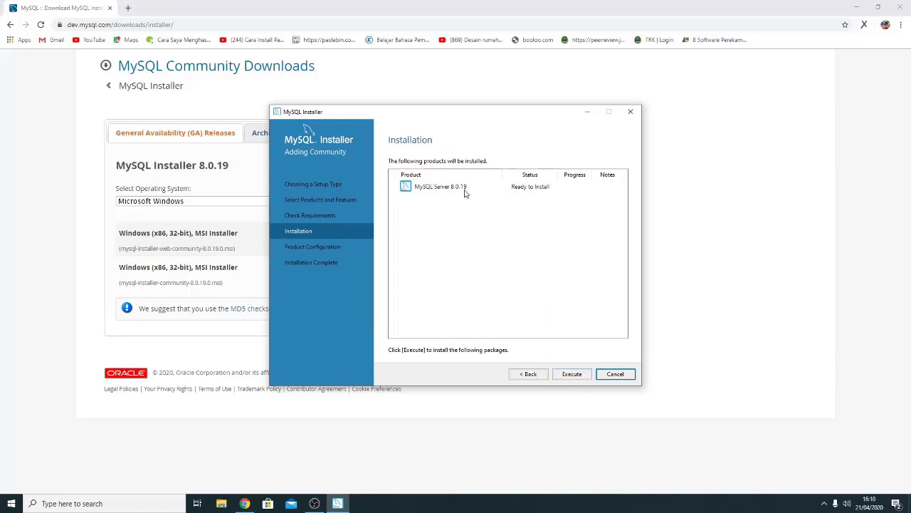
- Install MySQL Server 8.0.19 and continue to Product Configuration
{"action": "left_click", "coordinate": [572, 374]}
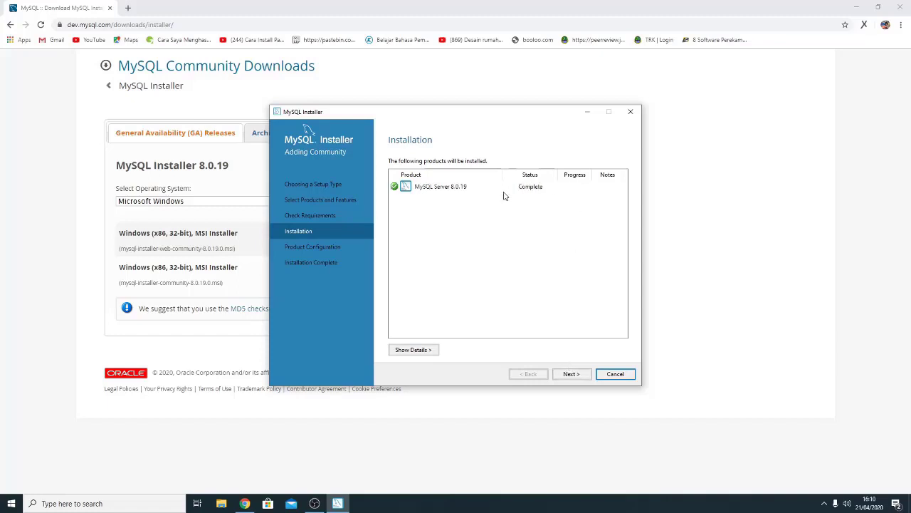
{"action": "left_click", "coordinate": [504, 191]}
{"action": "left_click", "coordinate": [575, 374]}
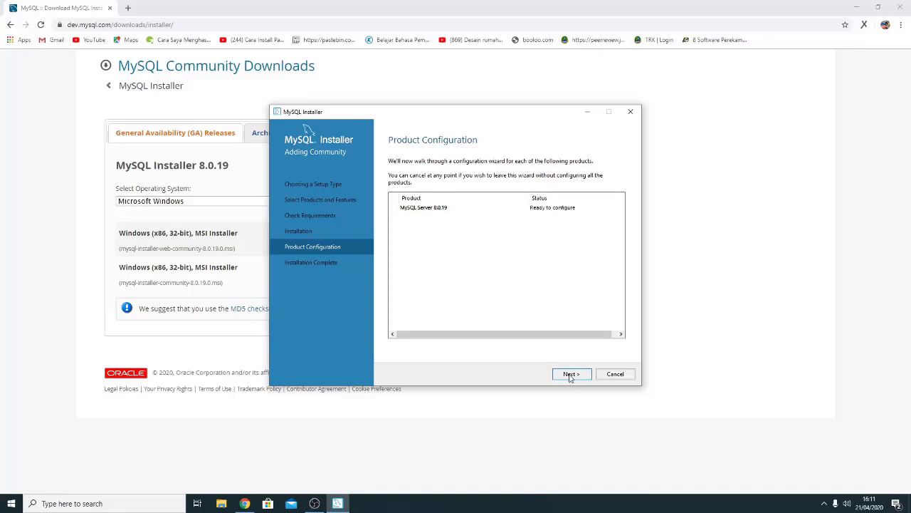
- Choose Standalone MySQL Server over InnoDB Cluster and advance to Type and Networking
{"action": "left_click", "coordinate": [570, 375]}
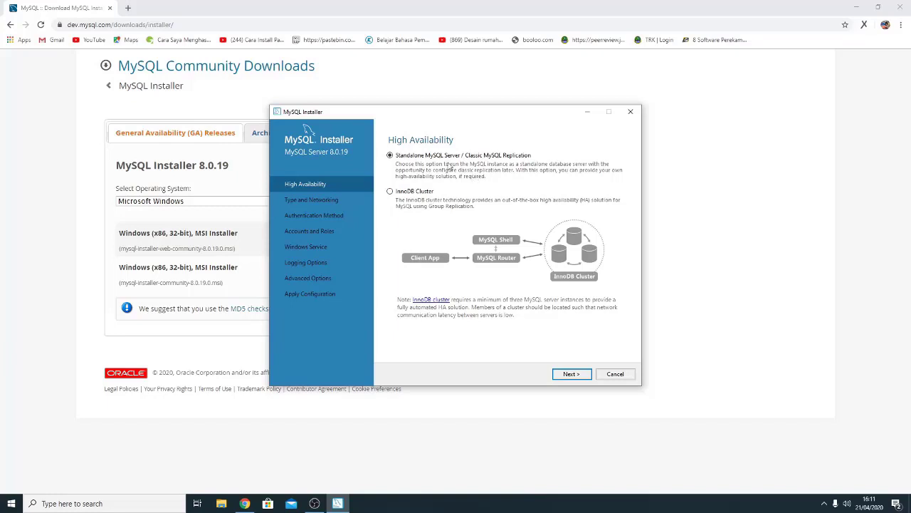
{"action": "left_click", "coordinate": [405, 193]}
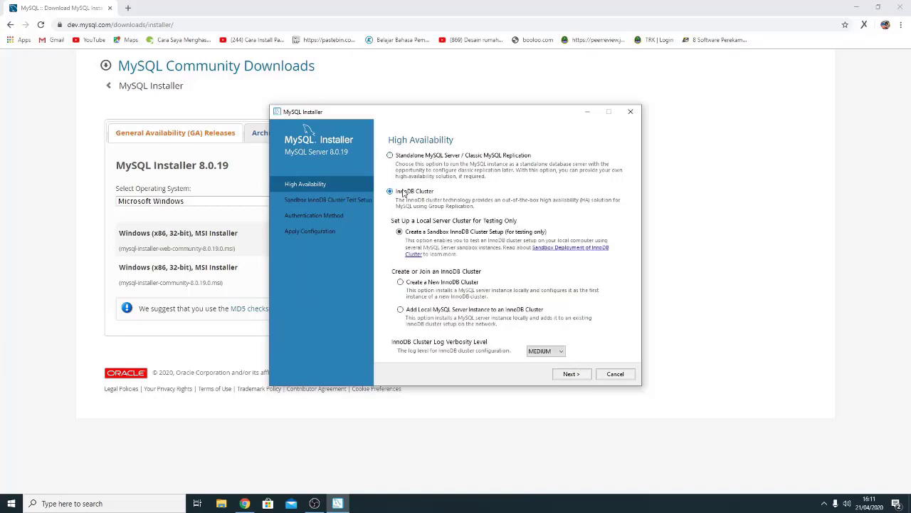
{"action": "left_click", "coordinate": [429, 158]}
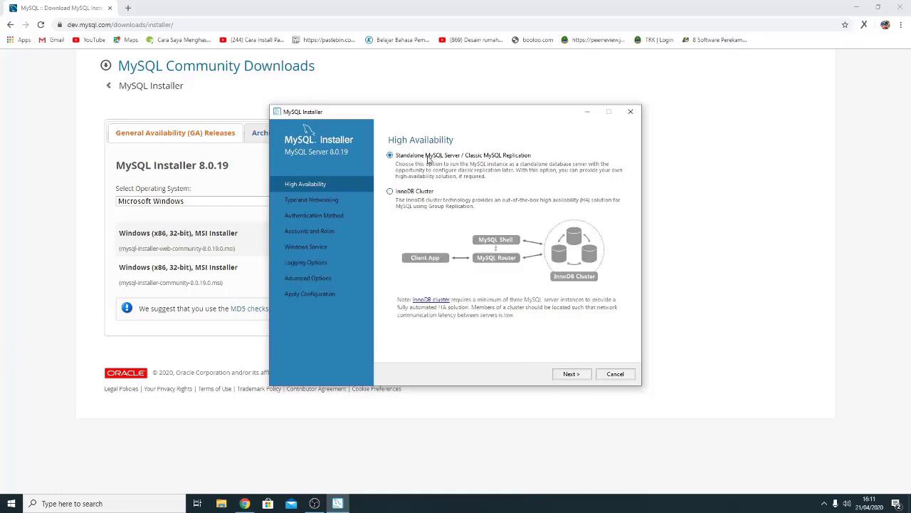
{"action": "left_click", "coordinate": [570, 375]}
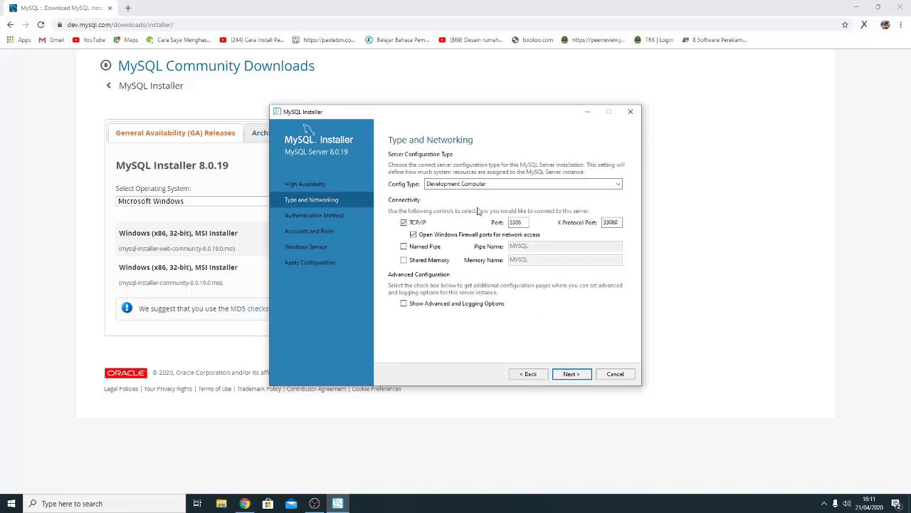
- Keep Development Computer as the server config type on port 3306 and continue
{"action": "left_click", "coordinate": [523, 186]}
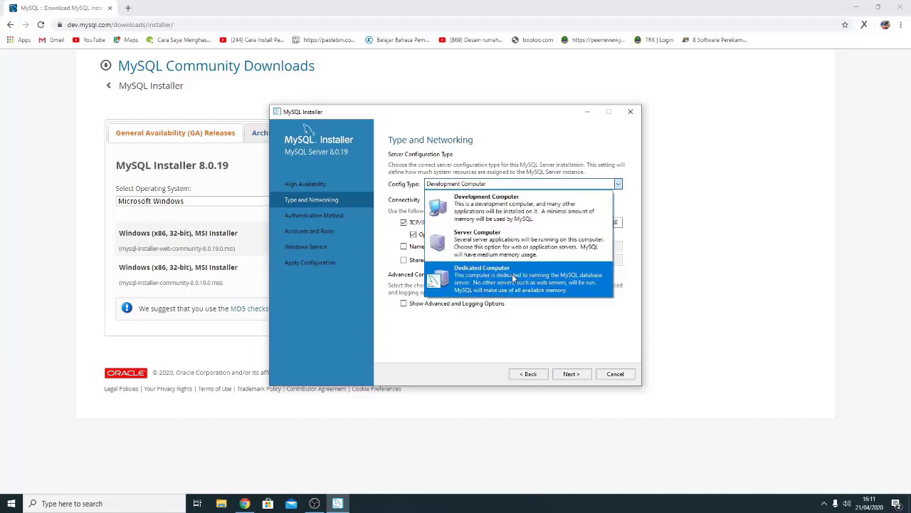
{"action": "left_click", "coordinate": [504, 211]}
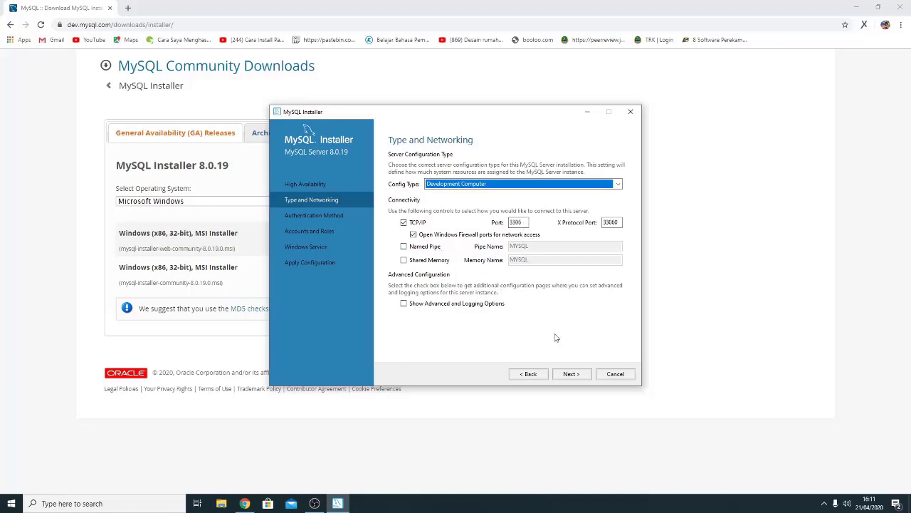
{"action": "left_click", "coordinate": [570, 374]}
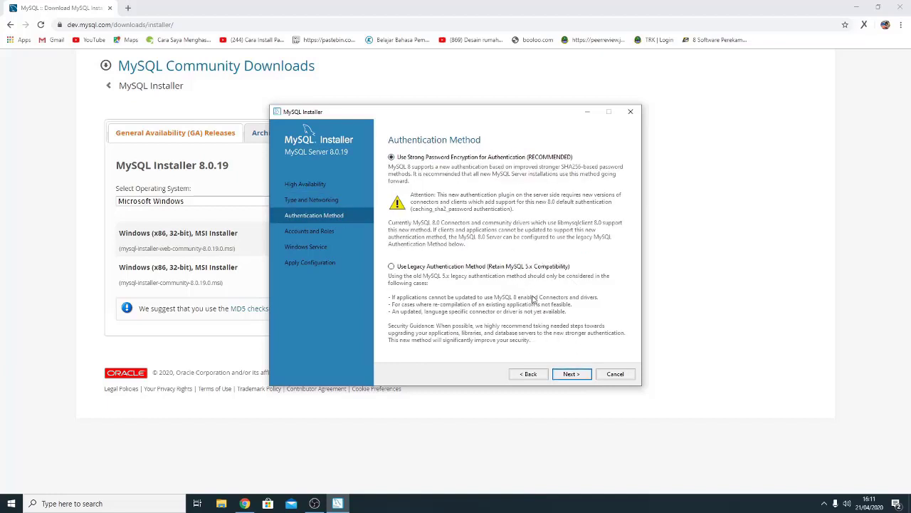
- Keep strong password encryption, then enter and confirm the MySQL root account password
{"action": "left_click", "coordinate": [570, 376]}
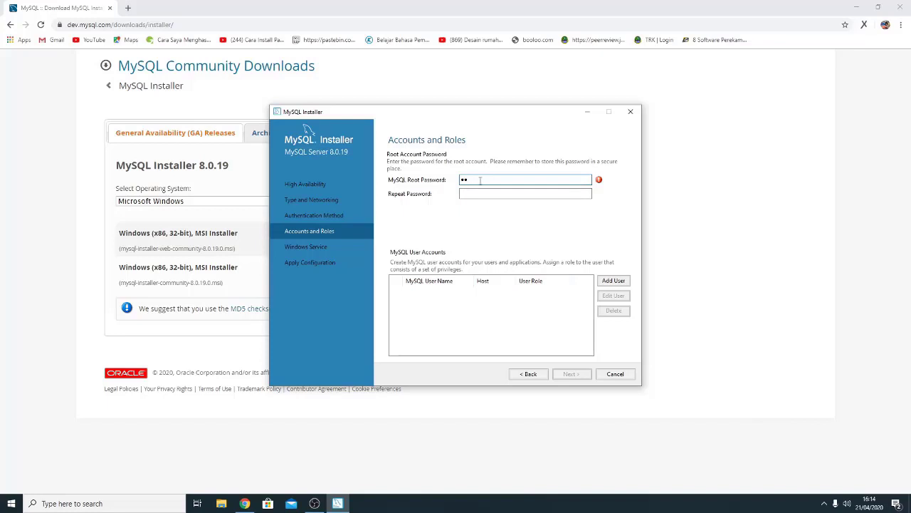
{"action": "key", "text": "BackSpace"}
{"action": "key", "text": "BackSpace"}
{"action": "type", "text": "***"}
{"action": "left_click", "coordinate": [478, 193]}
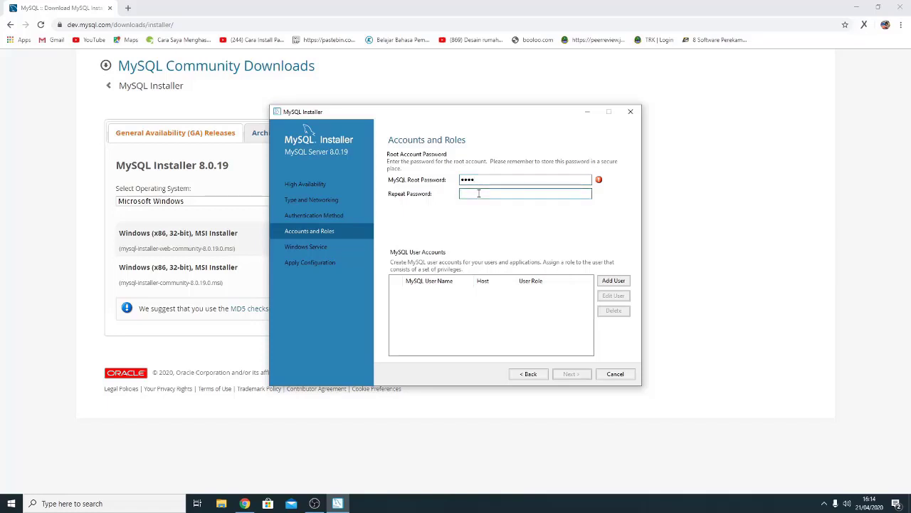
{"action": "type", "text": "root"}
{"action": "left_click", "coordinate": [570, 374]}
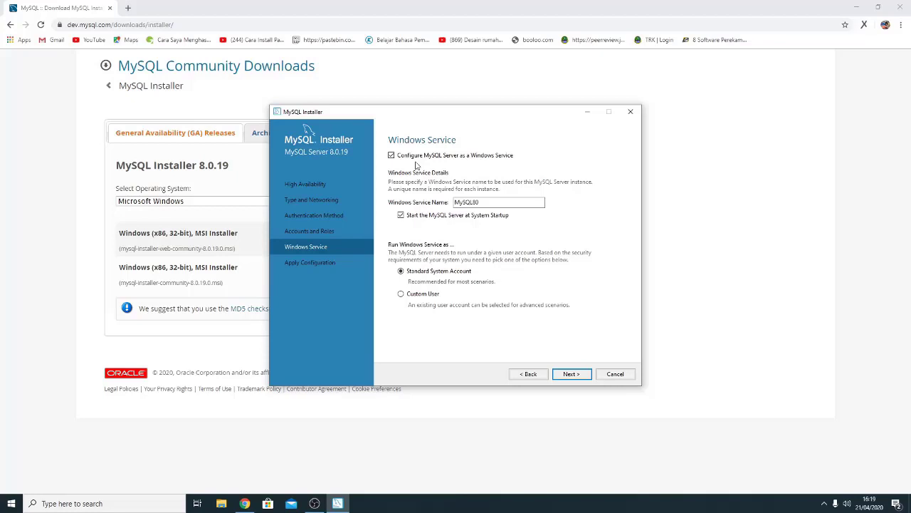
- Keep MySQL80 as a Windows service under the Standard System Account and continue
{"action": "left_click", "coordinate": [393, 155]}
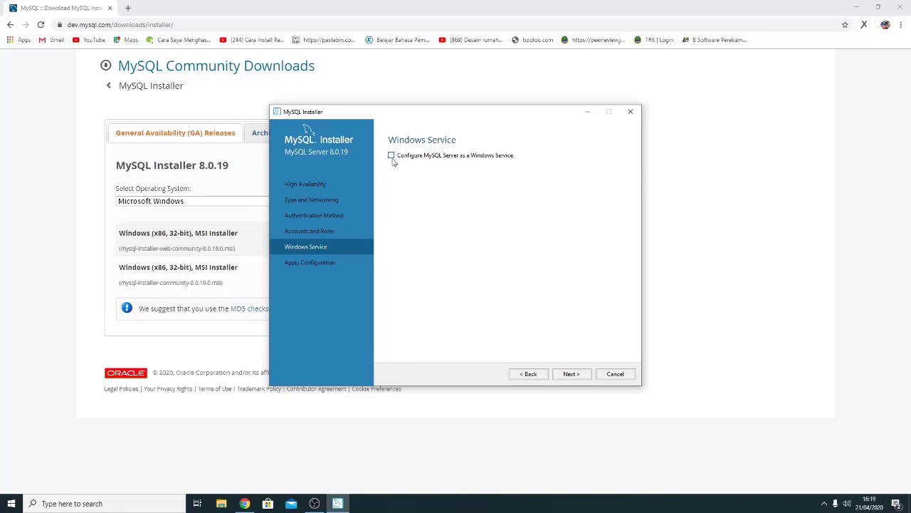
{"action": "left_click", "coordinate": [391, 156]}
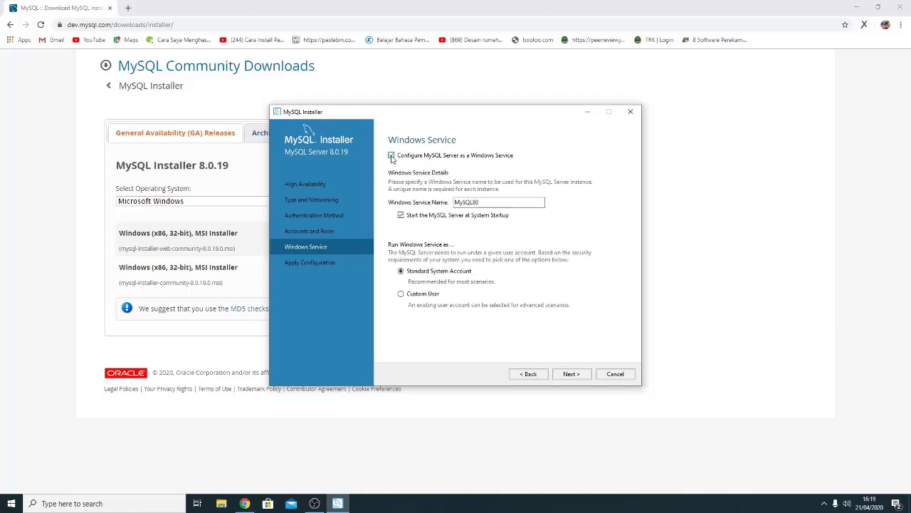
{"action": "left_click", "coordinate": [571, 374]}
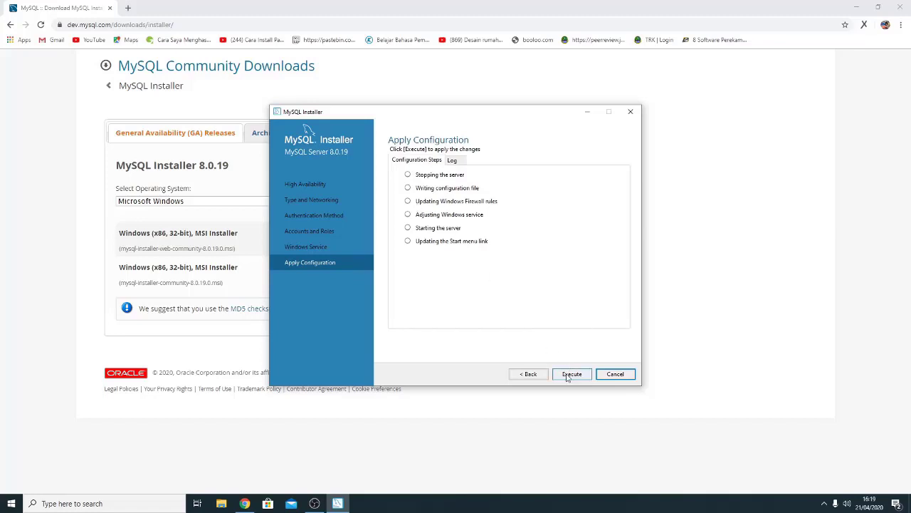
- Execute all six configuration steps and finish the installer once they succeed
{"action": "left_click", "coordinate": [567, 376]}
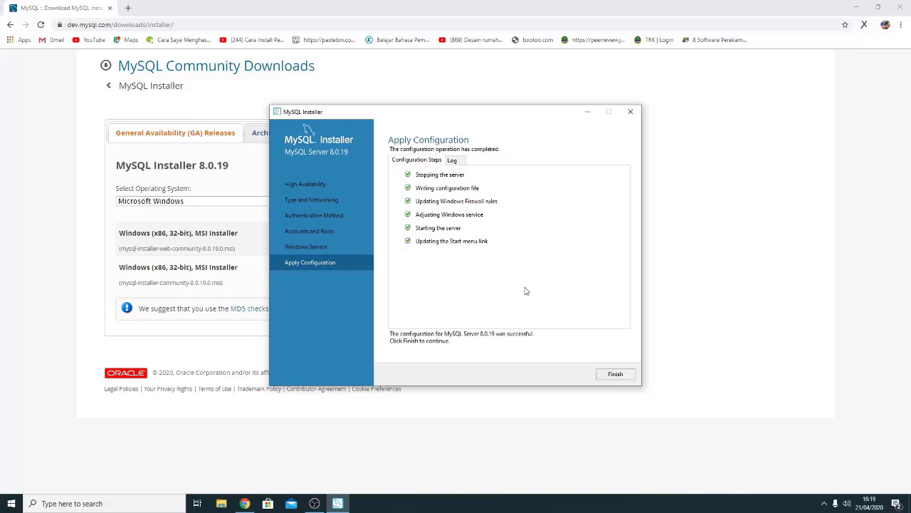
{"action": "left_click", "coordinate": [615, 374]}
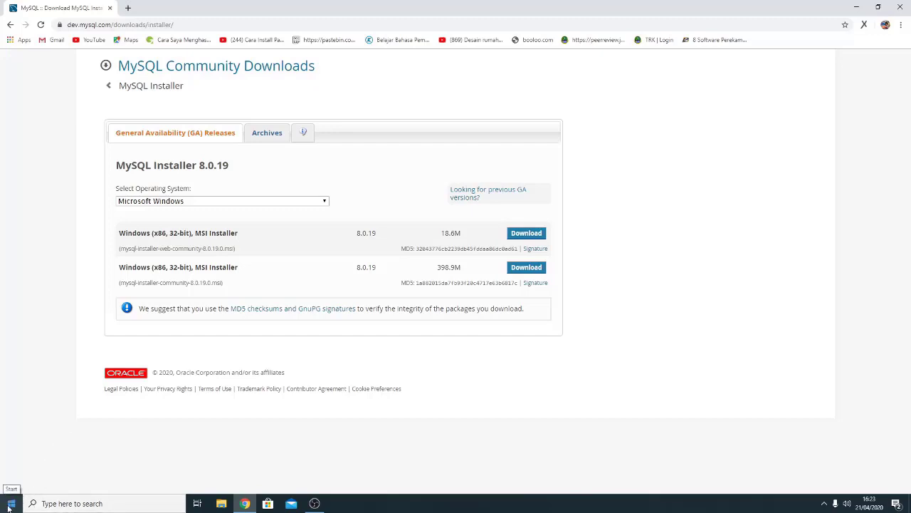
- Launch MySQL 8.0 Command Line Client from the Start menu's Recently added list
{"action": "left_click", "coordinate": [10, 503]}
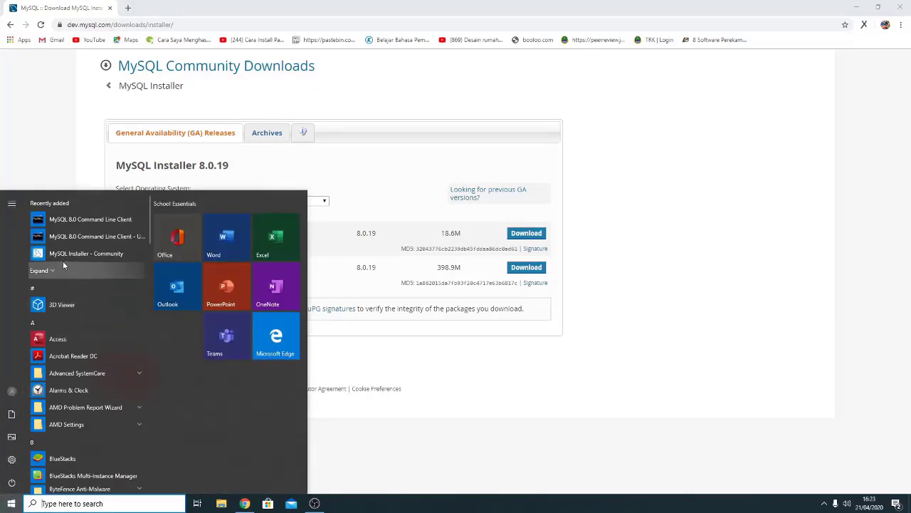
{"action": "left_click", "coordinate": [80, 220]}
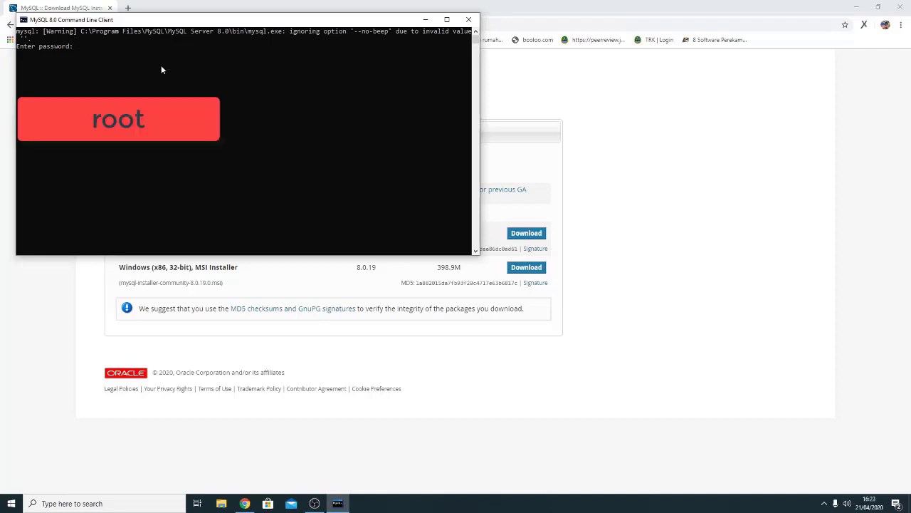
- Log in as root by entering the root account password at the prompt
{"action": "type", "text": "oot"}
{"action": "key", "text": "Return"}
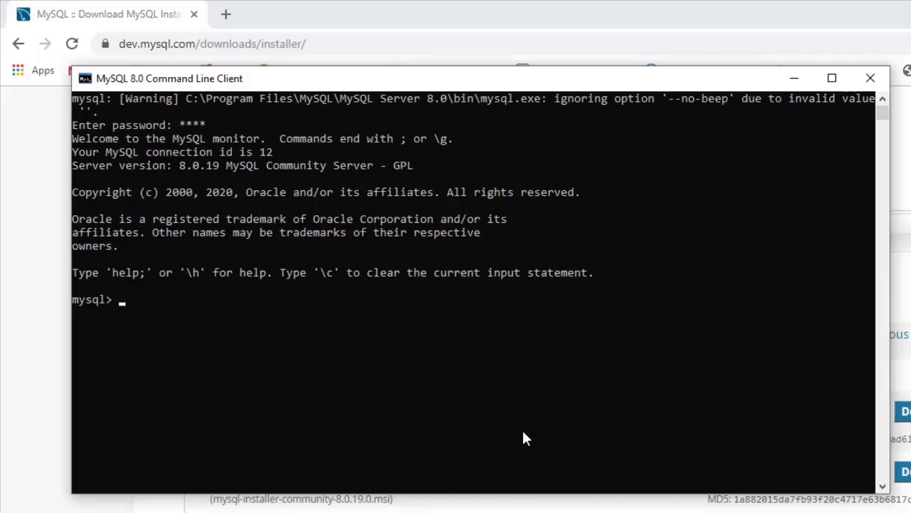
- Run SHOW DATABASES; to list information_schema, mysql, performance_schema and sys
{"action": "type", "text": "SHOW "}
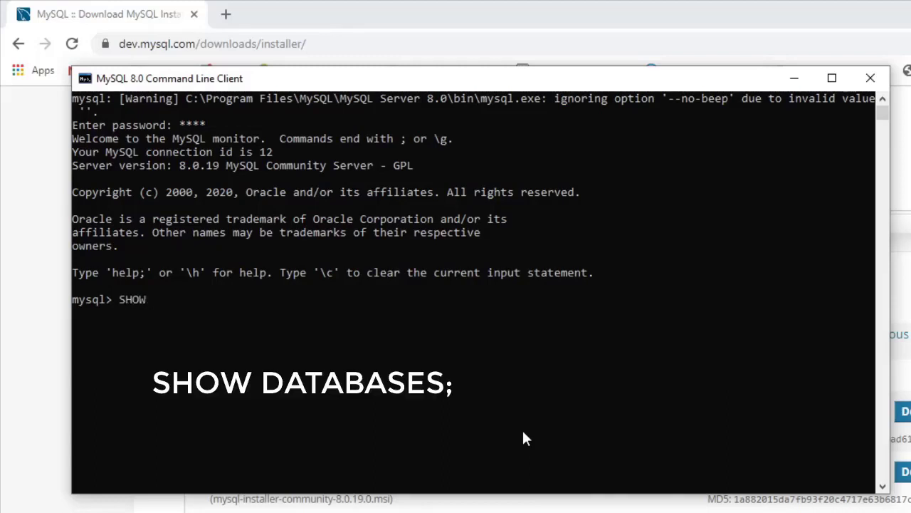
{"action": "type", "text": "DATABASES;"}
{"action": "key", "text": "Return"}
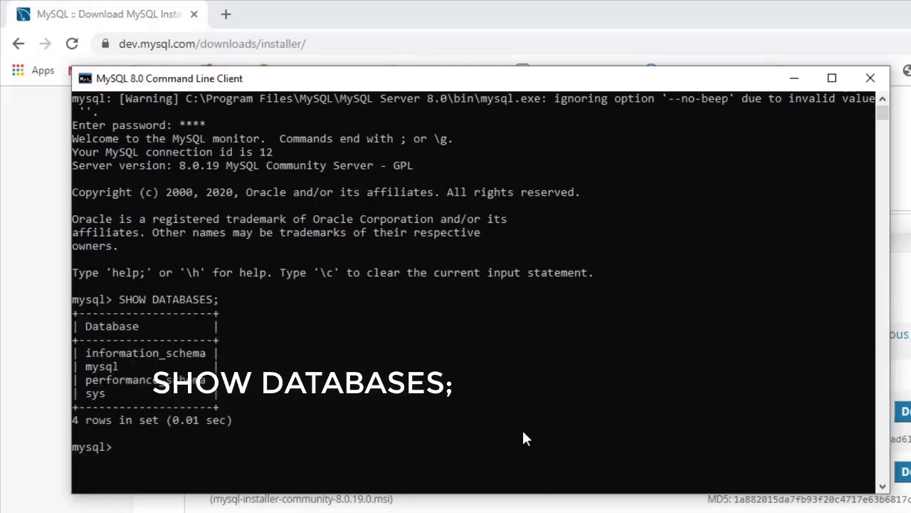